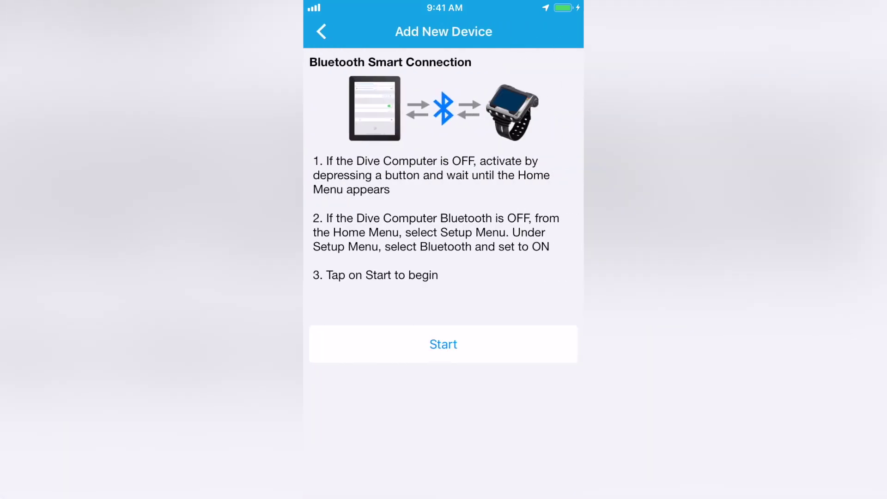
Step: Scan for dive computers, select the VEO 4.0, and confirm it with the passcode shown on its display
{"action": "left_click", "coordinate": [444, 344]}
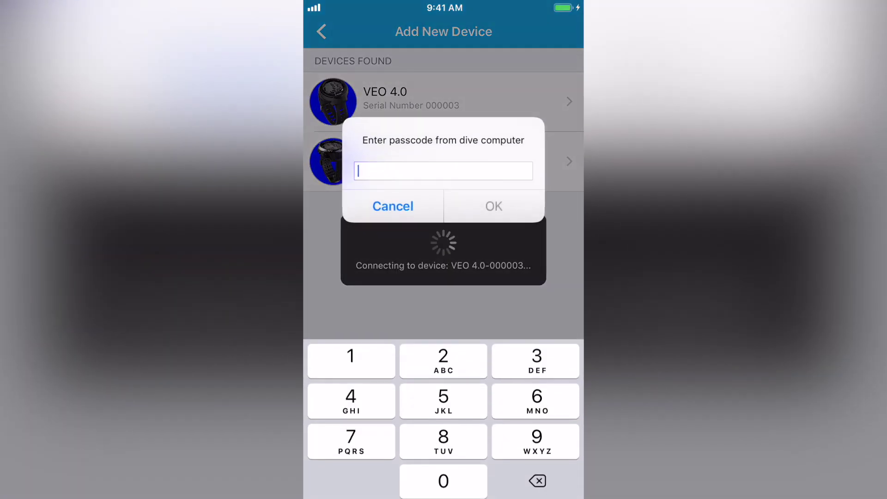
{"action": "type", "text": "24"}
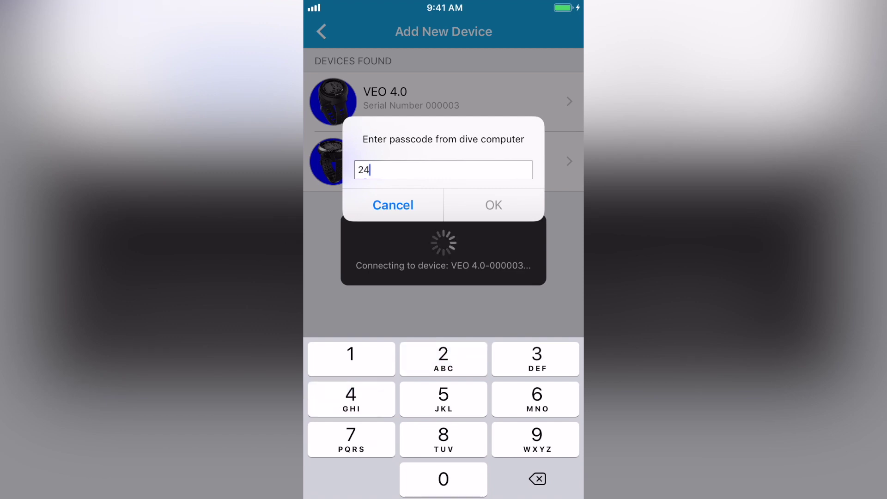
{"action": "type", "text": "35"}
{"action": "left_click", "coordinate": [493, 205]}
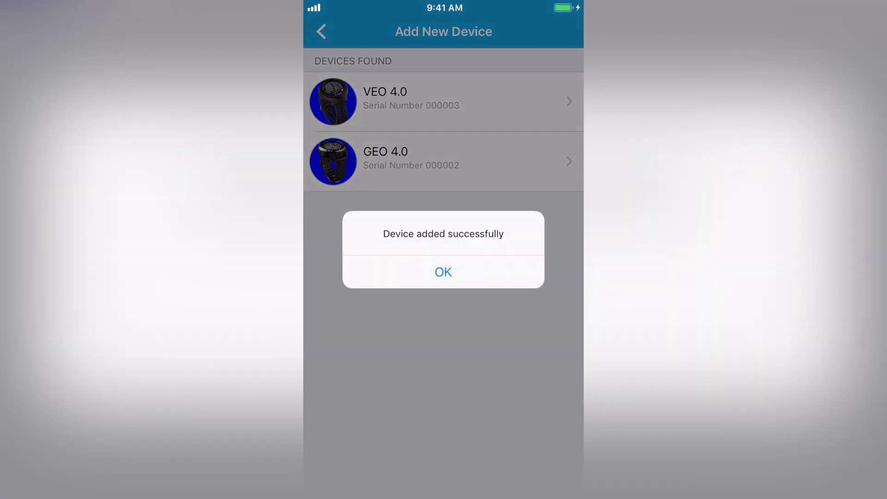
{"action": "left_click", "coordinate": [444, 272]}
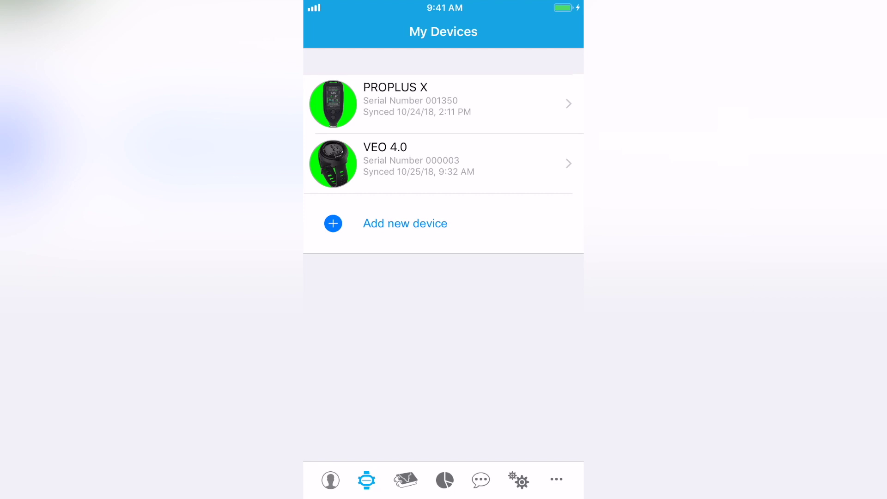
Step: In the VEO 4.0's gas settings, set Gas 1 to 25% oxygen
{"action": "left_click", "coordinate": [416, 164]}
{"action": "left_click", "coordinate": [333, 209]}
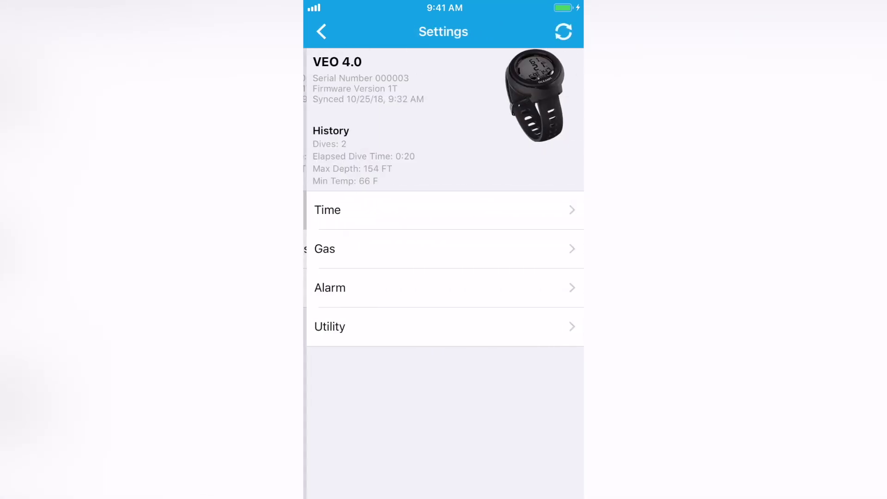
{"action": "left_click", "coordinate": [321, 248]}
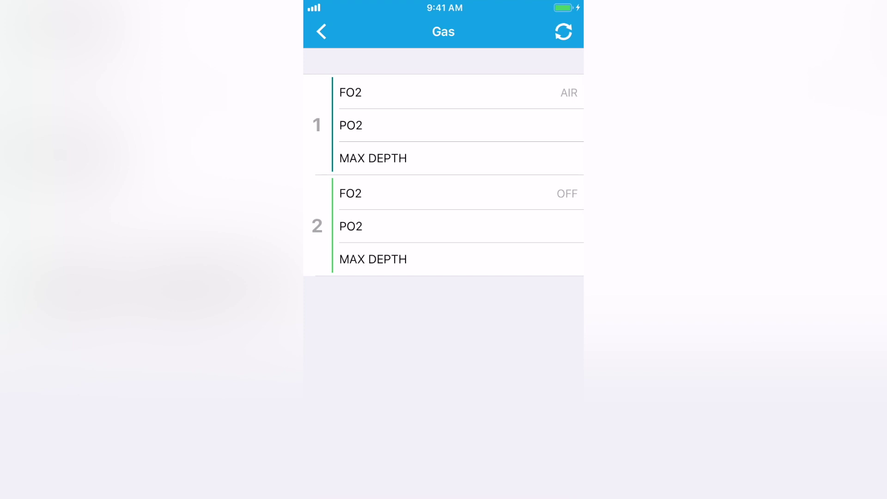
{"action": "left_click", "coordinate": [351, 92]}
{"action": "scroll", "coordinate": [444, 418], "scroll_direction": "down", "scroll_amount": 5}
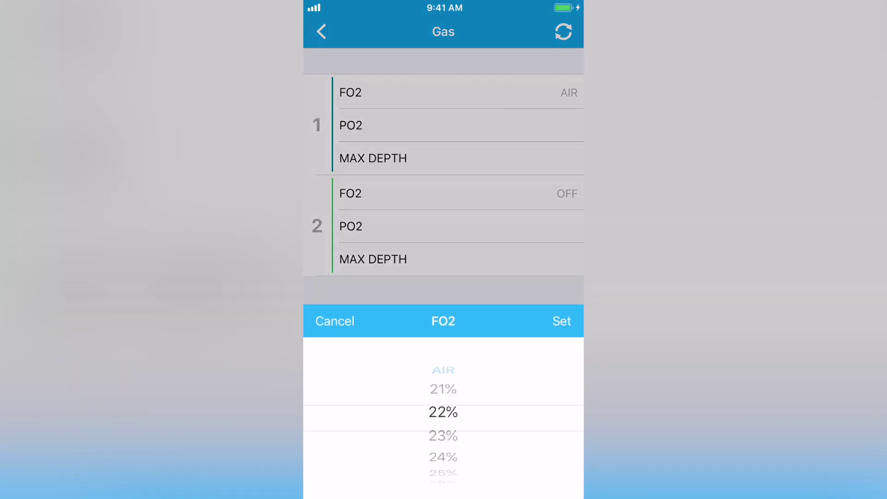
{"action": "left_click", "coordinate": [562, 321]}
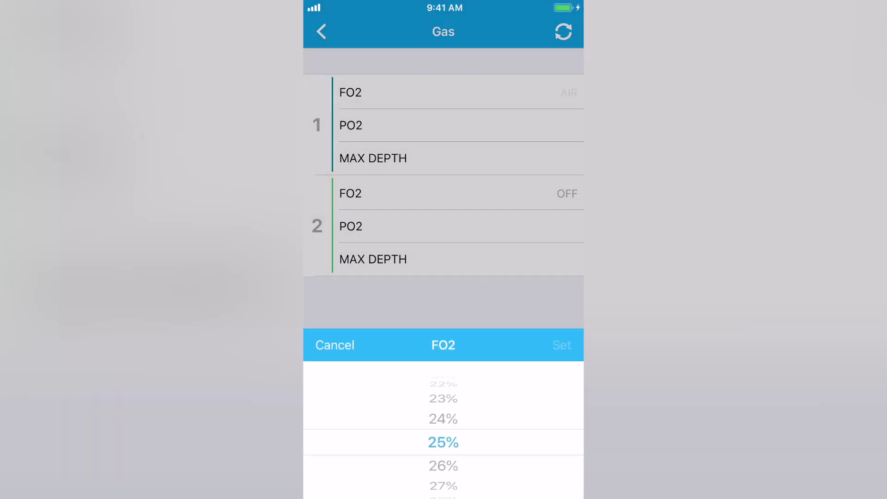
Step: Set Gas 2 to 30% oxygen and return to the Settings list
{"action": "left_click", "coordinate": [351, 194]}
{"action": "scroll", "coordinate": [443, 418], "scroll_direction": "down", "scroll_amount": 10}
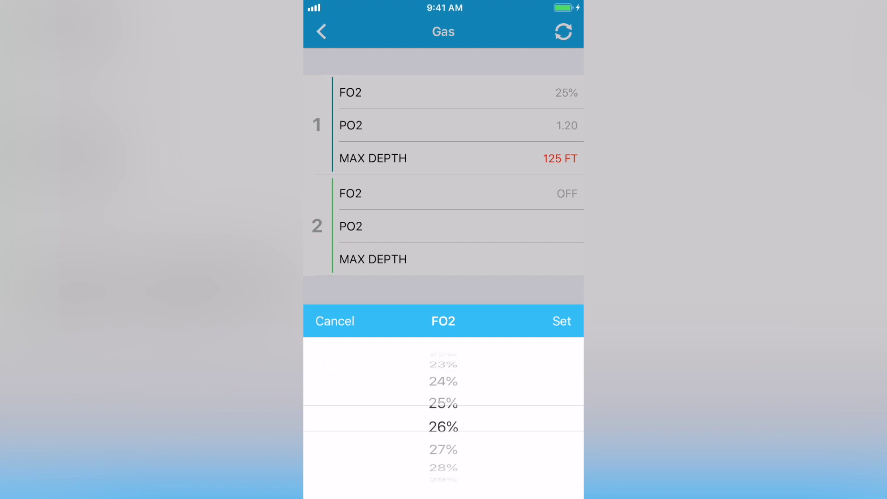
{"action": "left_click", "coordinate": [562, 321]}
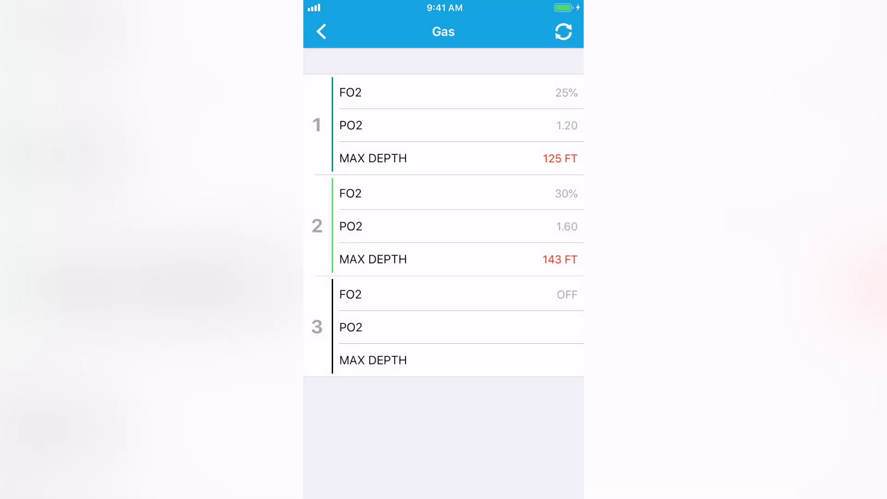
{"action": "left_click", "coordinate": [321, 31]}
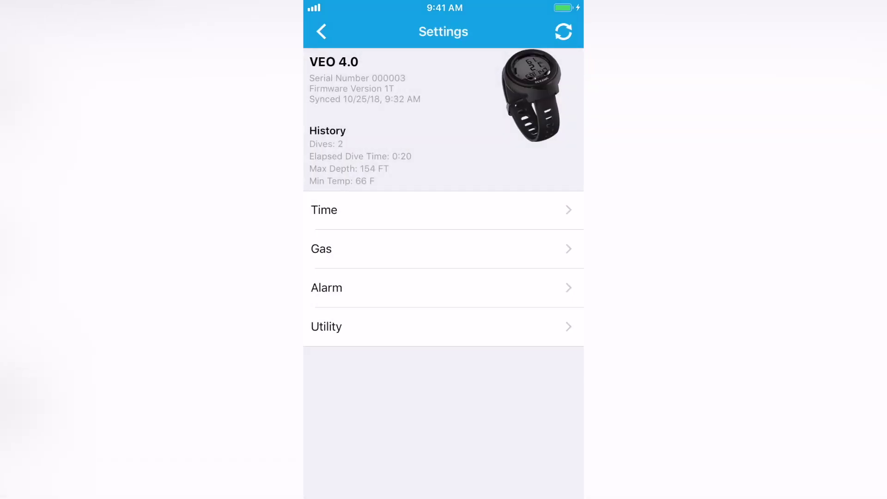
Step: Turn on the audible alarm and set the max depth alarm to 200 FT
{"action": "left_click", "coordinate": [327, 288]}
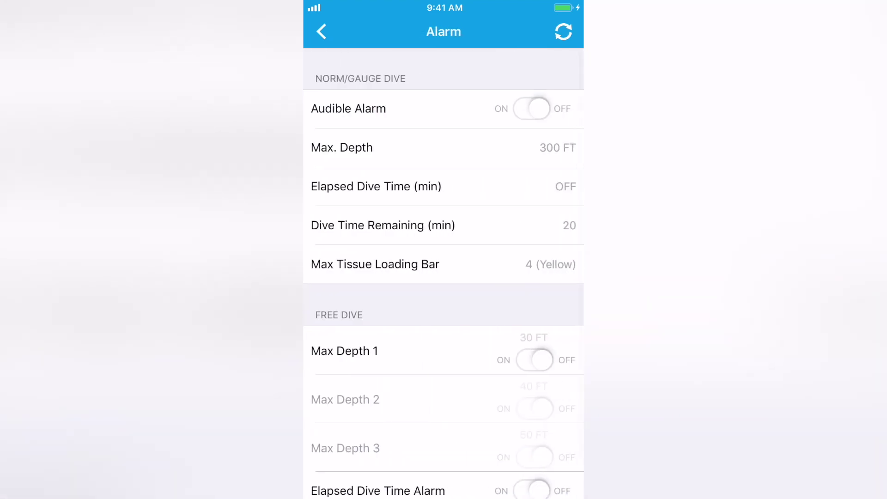
{"action": "left_click", "coordinate": [532, 108]}
{"action": "left_click", "coordinate": [444, 147]}
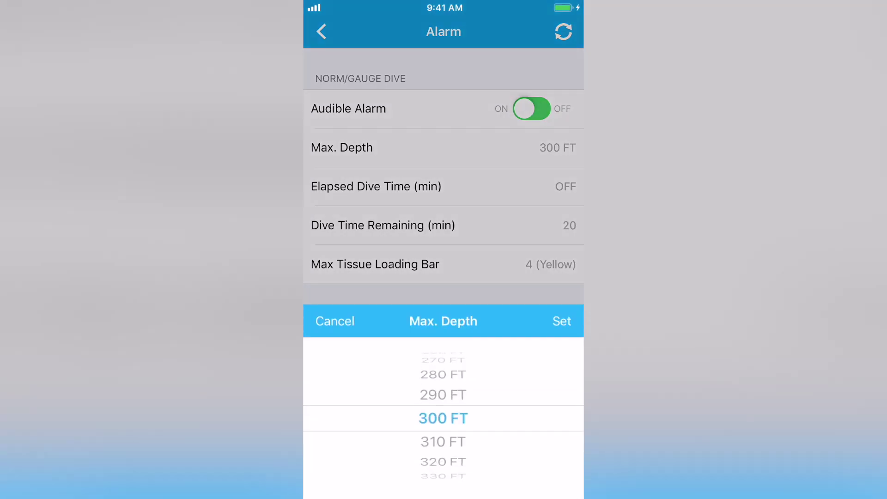
{"action": "scroll", "coordinate": [444, 416], "scroll_direction": "up", "scroll_amount": 5}
{"action": "scroll", "coordinate": [444, 416], "scroll_direction": "up", "scroll_amount": 5}
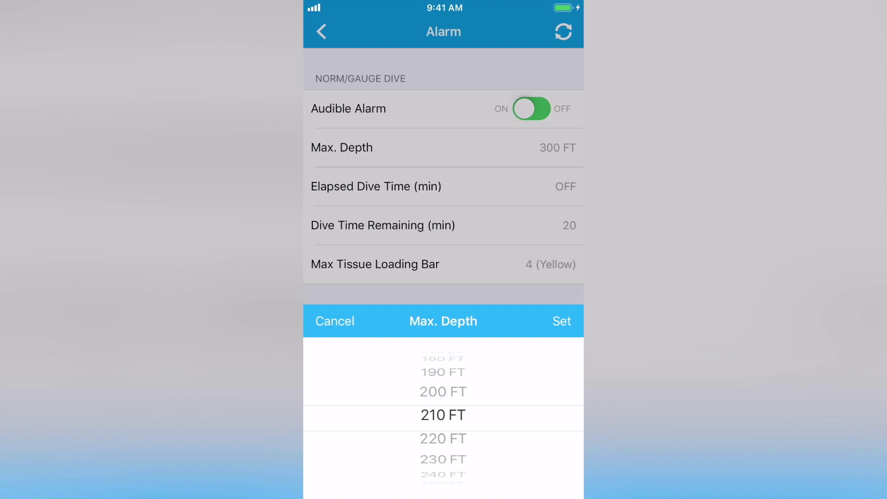
{"action": "left_click", "coordinate": [562, 321]}
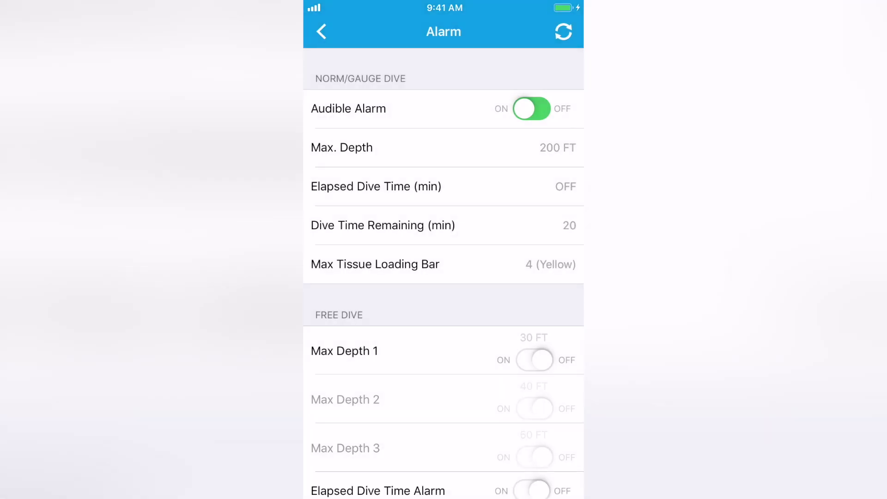
Step: Set the dive time remaining alarm to 10 minutes and return to Settings
{"action": "left_click", "coordinate": [444, 225]}
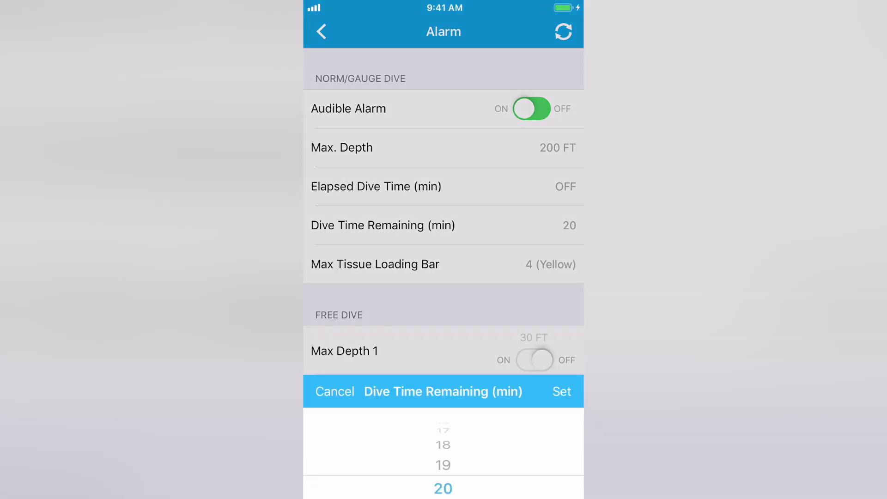
{"action": "scroll", "coordinate": [444, 416], "scroll_direction": "up", "scroll_amount": 9}
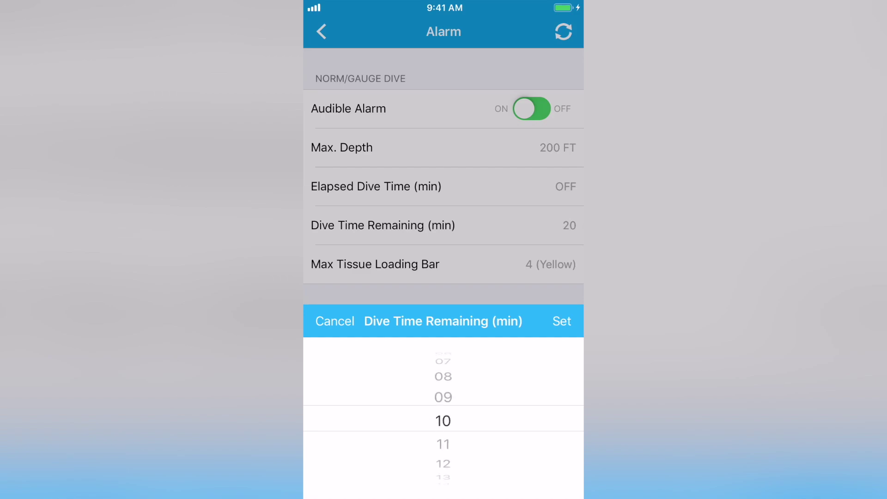
{"action": "left_click", "coordinate": [562, 321]}
{"action": "left_click", "coordinate": [322, 32]}
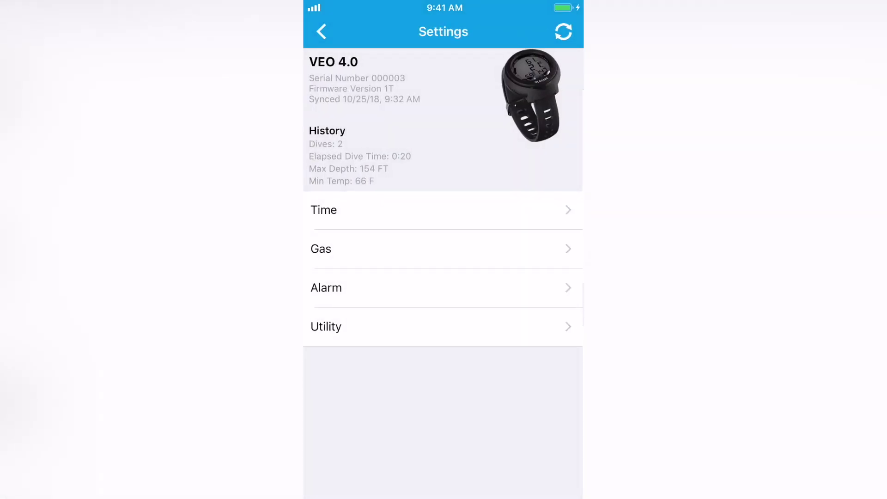
Step: In Utility settings, turn on Wet Activation, Conservative Factor and Deep Stop
{"action": "left_click", "coordinate": [326, 327]}
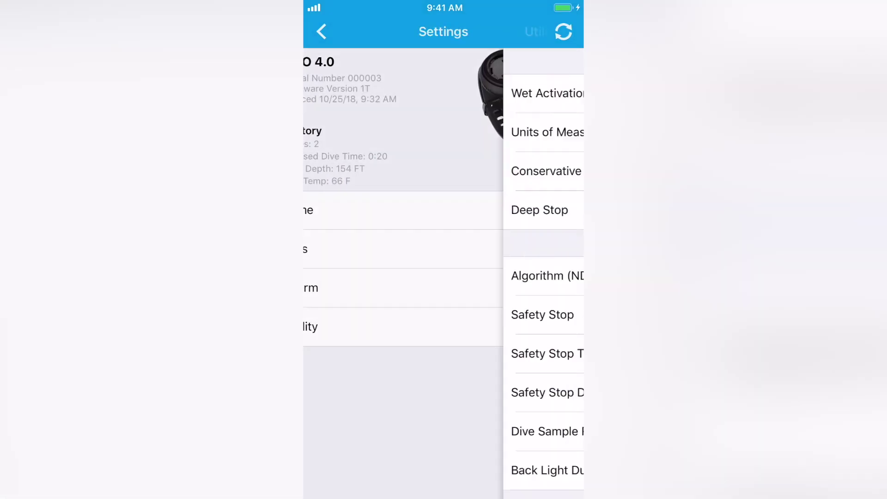
{"action": "left_click", "coordinate": [523, 93]}
{"action": "left_click", "coordinate": [522, 171]}
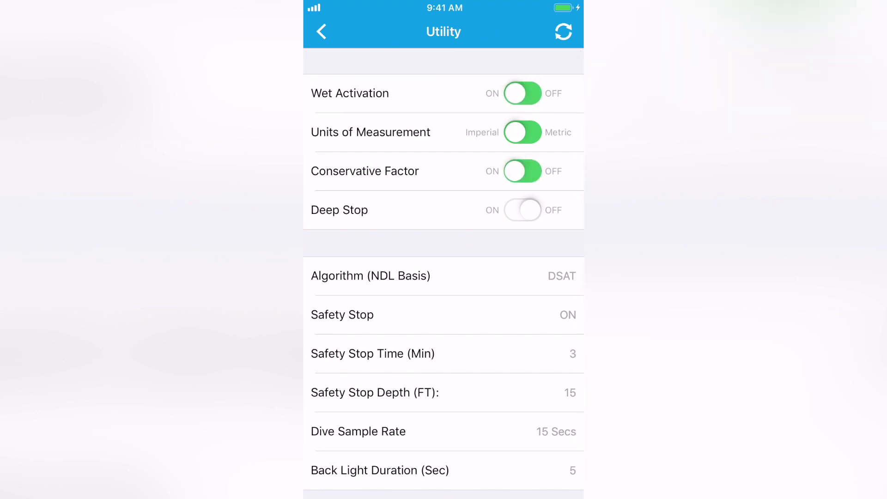
{"action": "left_click", "coordinate": [523, 210]}
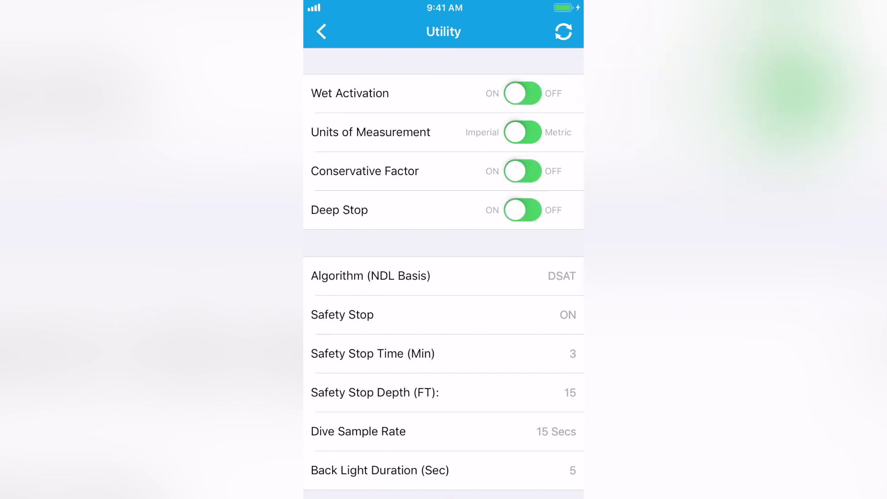
Step: Set the algorithm to PZ+ and the dive sample rate to 2 Secs
{"action": "left_click", "coordinate": [443, 276]}
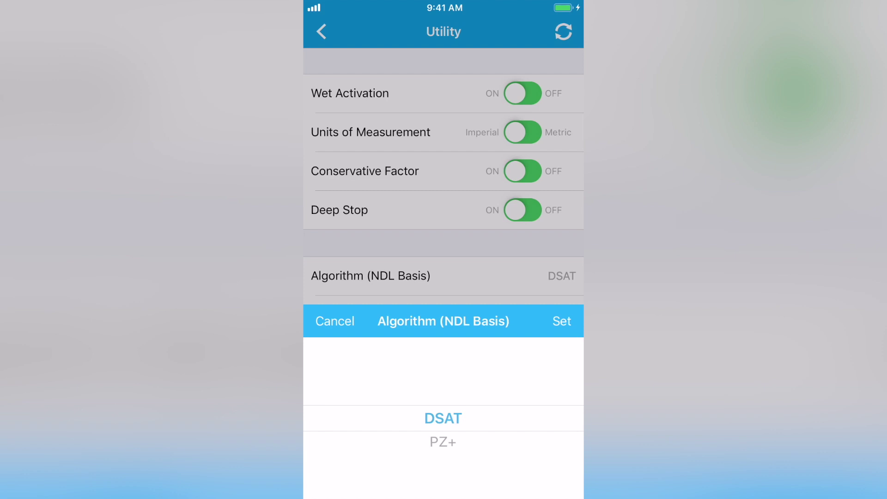
{"action": "left_click_drag", "start_coordinate": [443, 442], "coordinate": [444, 417]}
{"action": "left_click", "coordinate": [561, 319]}
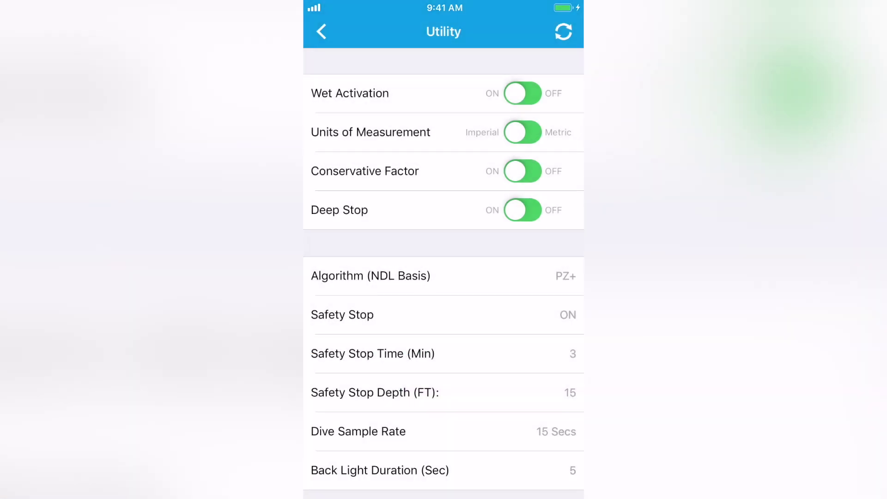
{"action": "left_click", "coordinate": [444, 432]}
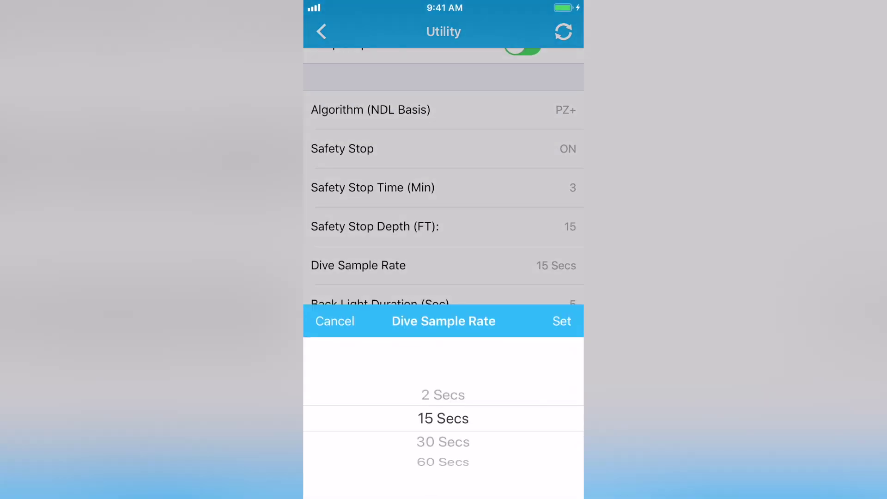
{"action": "left_click_drag", "start_coordinate": [444, 425], "coordinate": [444, 449]}
{"action": "left_click", "coordinate": [561, 327]}
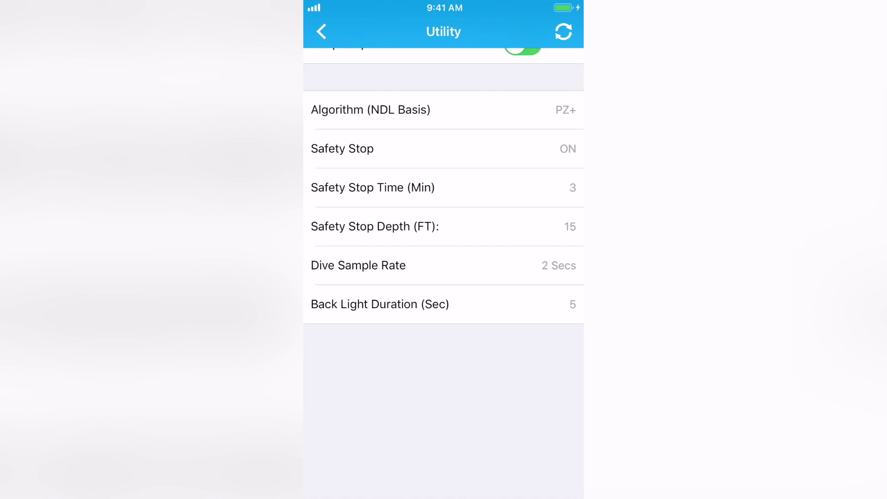
Step: Sync these settings to the VEO 4.0 over a Bluetooth connection
{"action": "left_click", "coordinate": [564, 31]}
{"action": "left_click", "coordinate": [444, 343]}
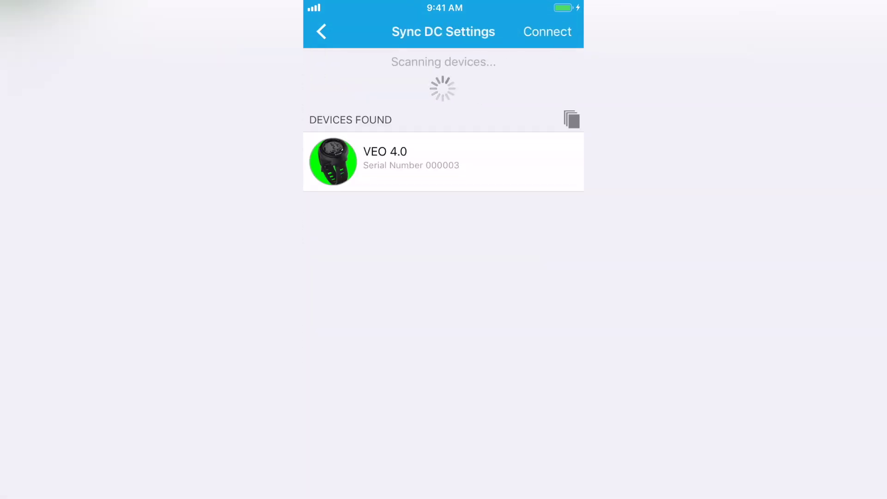
{"action": "left_click", "coordinate": [444, 162]}
{"action": "left_click", "coordinate": [548, 32]}
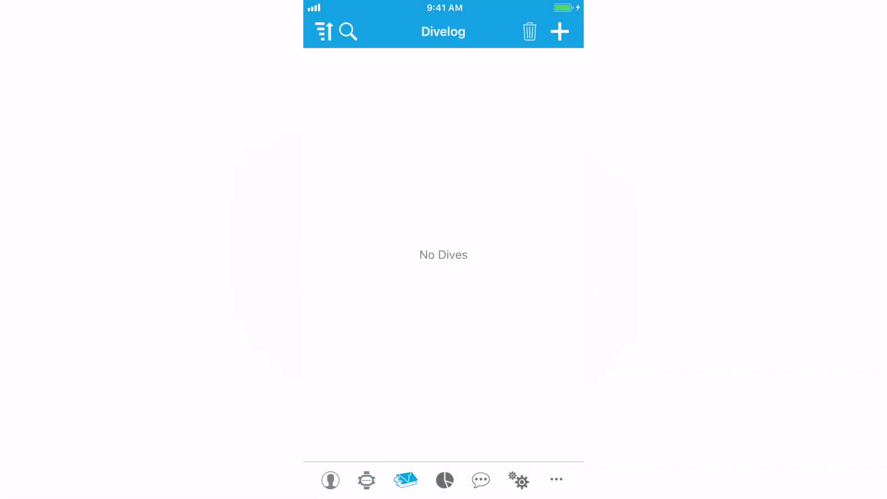
Step: Import both dives from the VEO 4.0 over Bluetooth and save them using the current location
{"action": "left_click", "coordinate": [560, 31]}
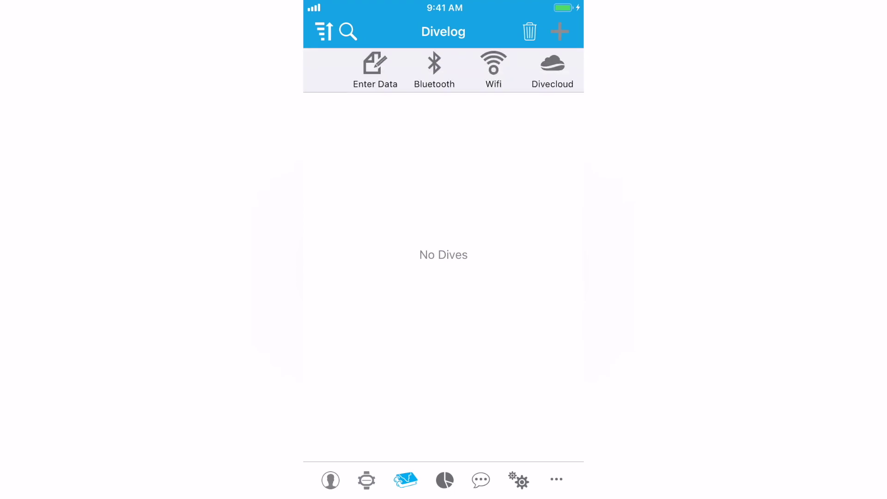
{"action": "left_click", "coordinate": [435, 70]}
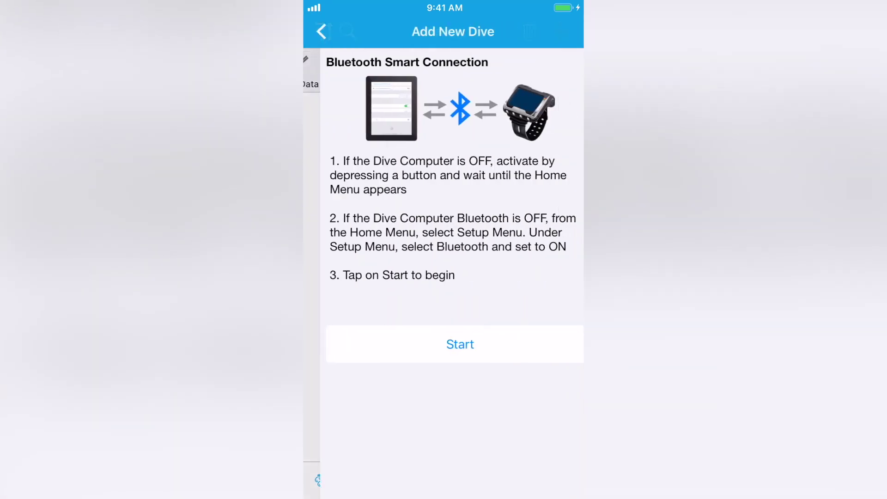
{"action": "left_click", "coordinate": [444, 345]}
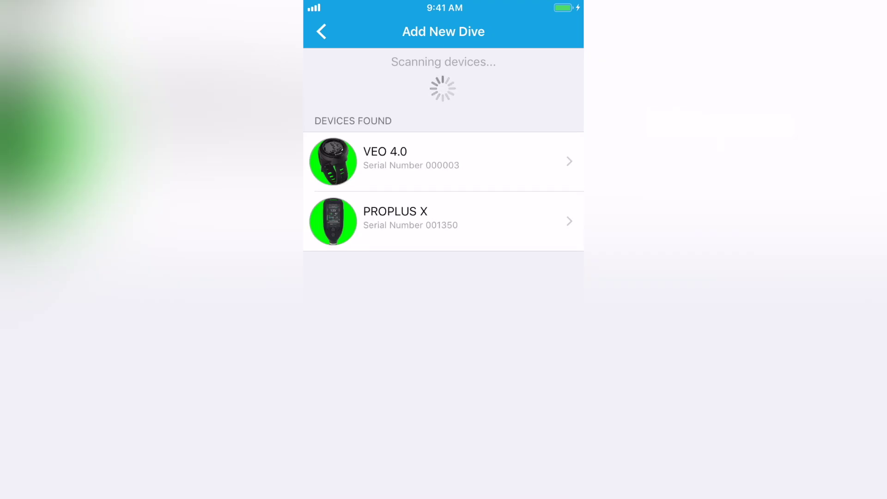
{"action": "left_click", "coordinate": [444, 161]}
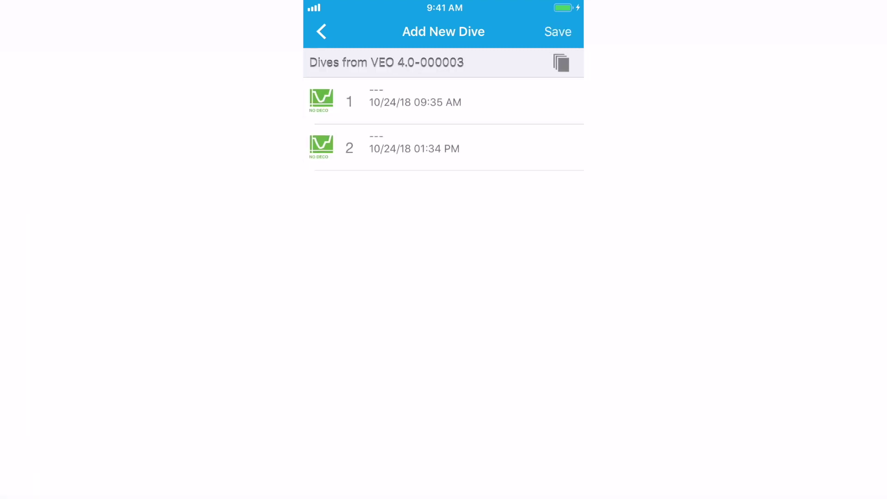
{"action": "left_click", "coordinate": [562, 62]}
{"action": "left_click", "coordinate": [558, 31]}
{"action": "left_click", "coordinate": [394, 278]}
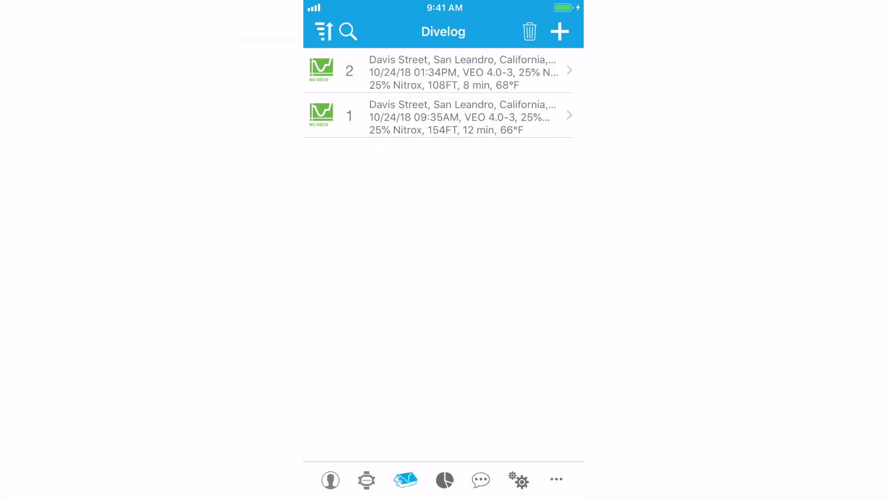
Step: Open dive #2, rate it five stars, and trace its profile to read depths
{"action": "left_click", "coordinate": [443, 72]}
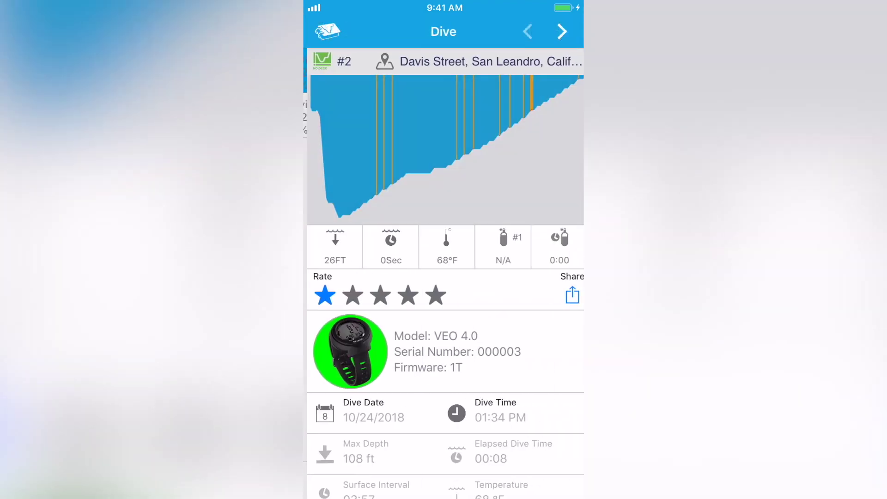
{"action": "left_click_drag", "start_coordinate": [322, 296], "coordinate": [432, 295]}
{"action": "left_click_drag", "start_coordinate": [358, 214], "coordinate": [547, 98]}
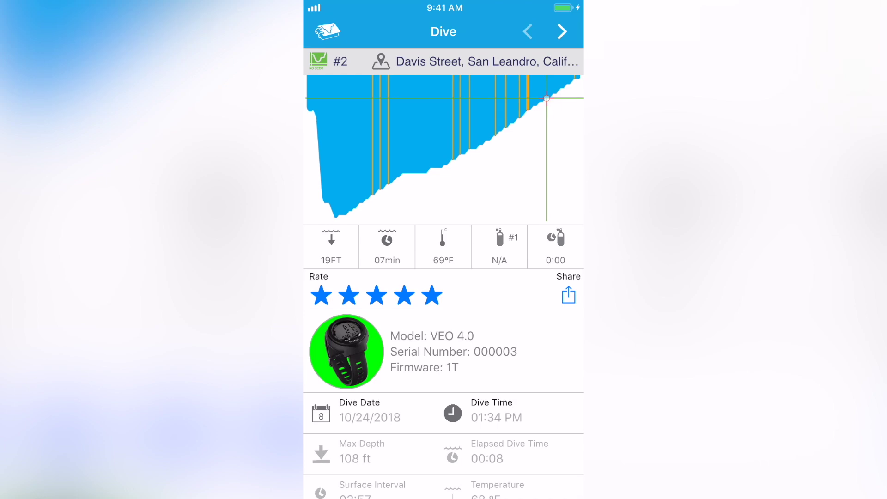
Step: Bring up and cancel the sharing options, then scroll down to the Signature section
{"action": "left_click", "coordinate": [569, 295]}
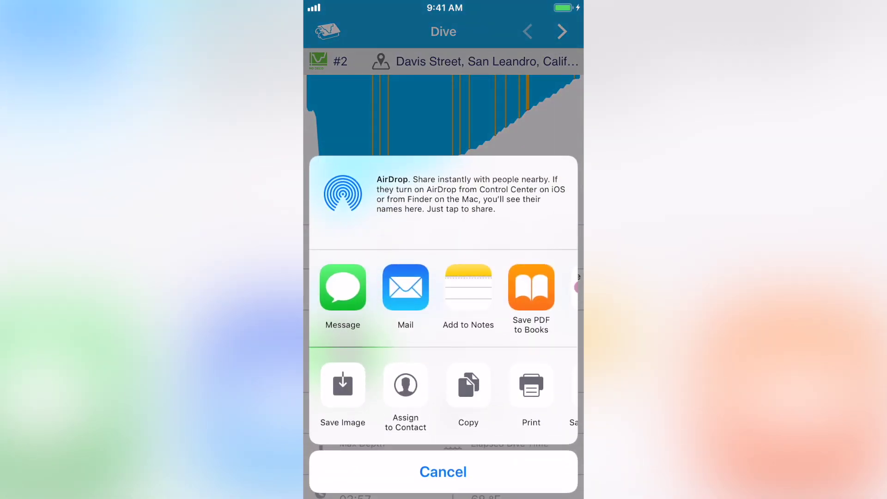
{"action": "left_click", "coordinate": [444, 472]}
{"action": "scroll", "coordinate": [444, 278], "scroll_direction": "down", "scroll_amount": 3}
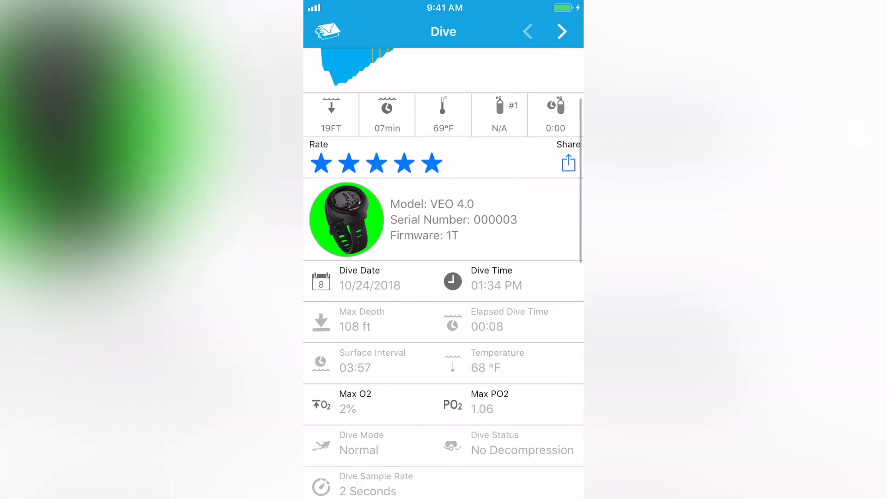
{"action": "scroll", "coordinate": [443, 277], "scroll_direction": "down", "scroll_amount": 3}
{"action": "scroll", "coordinate": [443, 277], "scroll_direction": "down", "scroll_amount": 5}
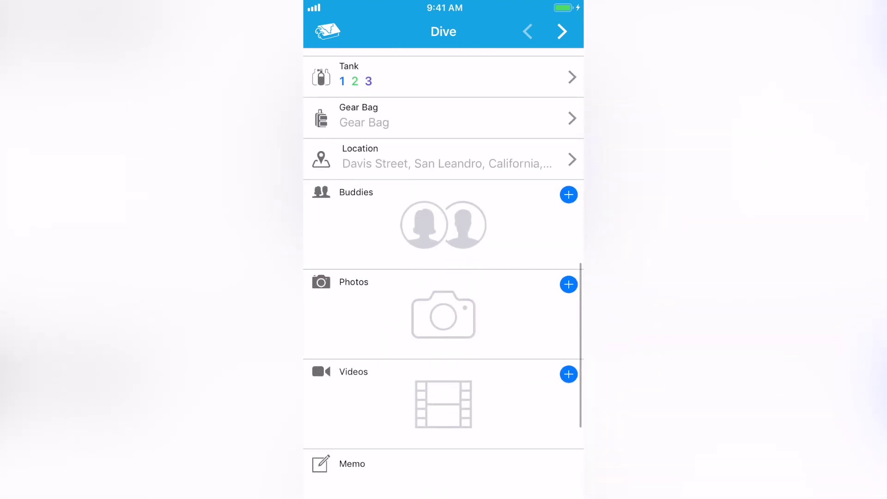
{"action": "scroll", "coordinate": [444, 277], "scroll_direction": "down", "scroll_amount": 3}
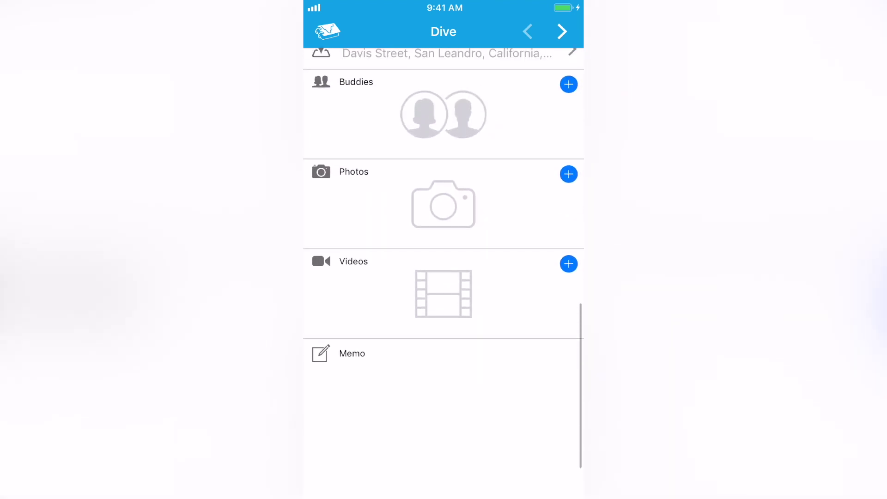
{"action": "scroll", "coordinate": [443, 277], "scroll_direction": "down", "scroll_amount": 3}
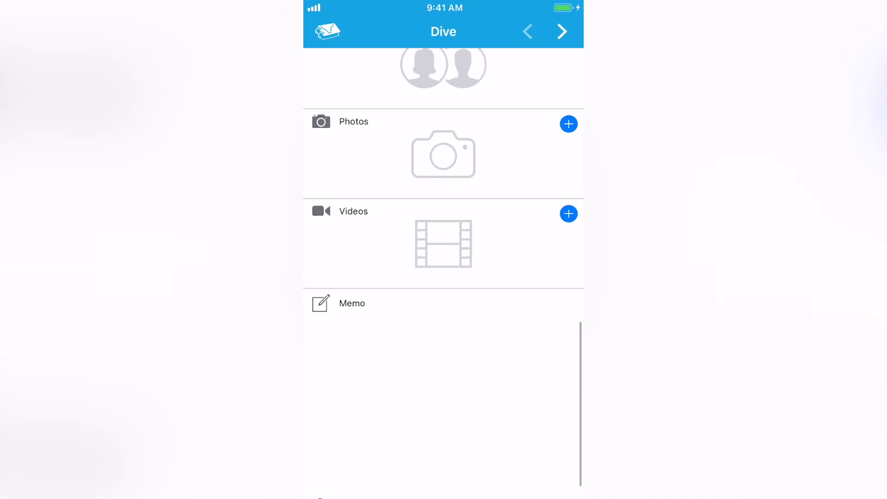
Step: Draw a handwritten signature on dive #2's signature pad, save it, and scroll back up
{"action": "left_click", "coordinate": [444, 440]}
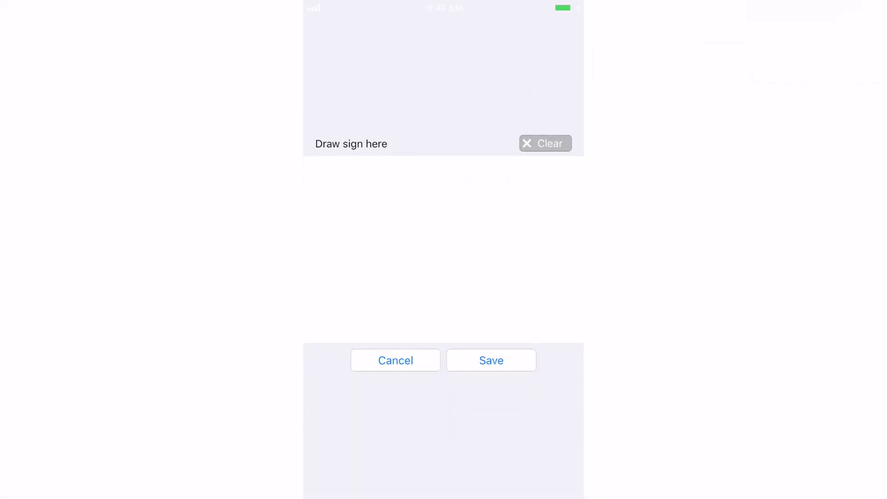
{"action": "mouse_move", "coordinate": [386, 282]}
{"action": "left_mouse_down"}
{"action": "mouse_move", "coordinate": [373, 283]}
{"action": "mouse_move", "coordinate": [460, 250]}
{"action": "mouse_move", "coordinate": [526, 273]}
{"action": "left_mouse_up"}
{"action": "left_click", "coordinate": [492, 361]}
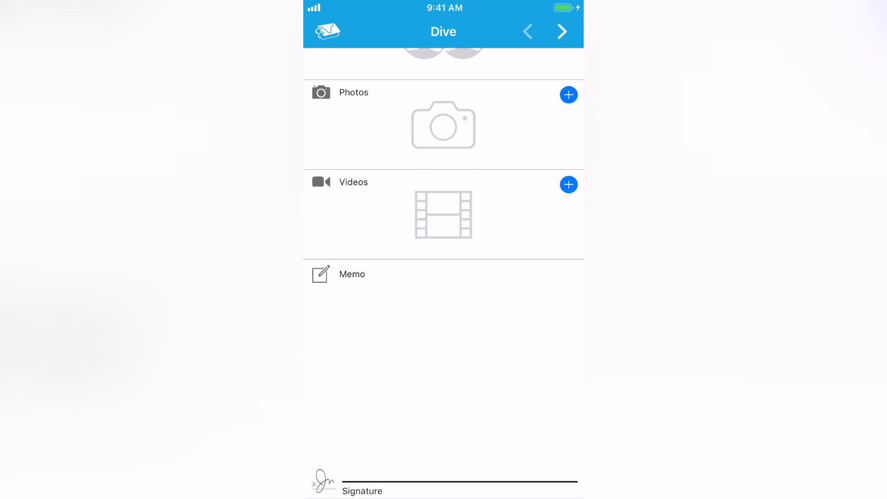
{"action": "scroll", "coordinate": [444, 273], "scroll_direction": "up", "scroll_amount": 15}
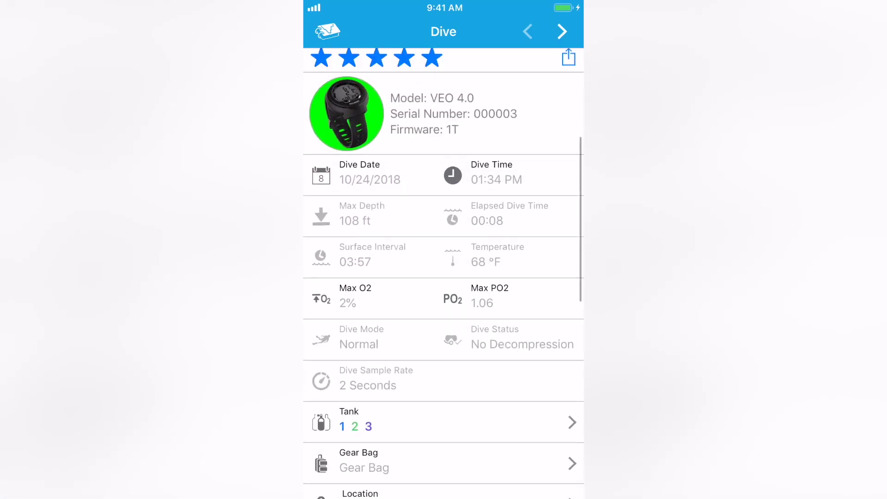